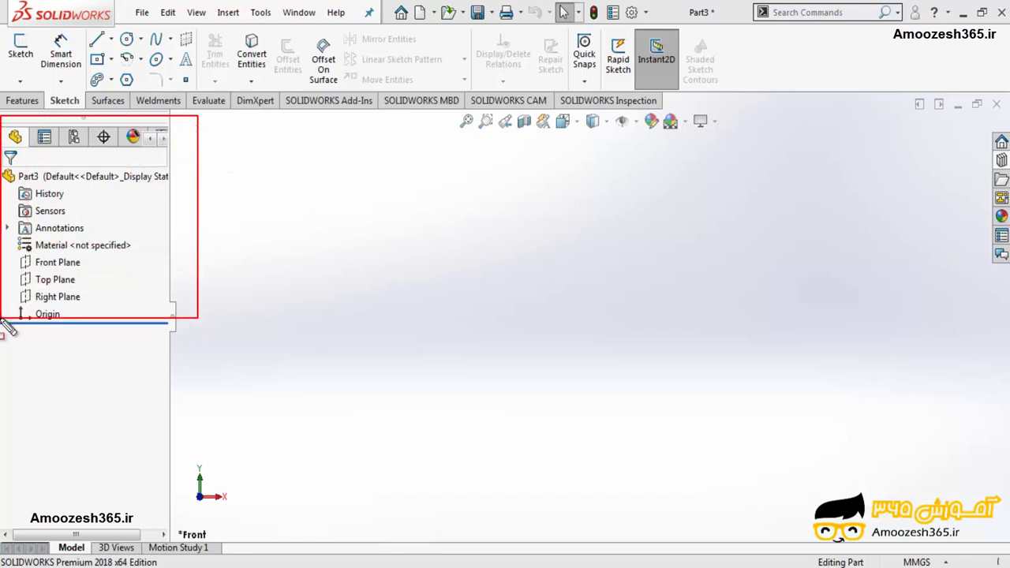
Select Part3's Front Plane and start the new Sketch7 on it.
left_click_drag(67, 251, 6, 330)
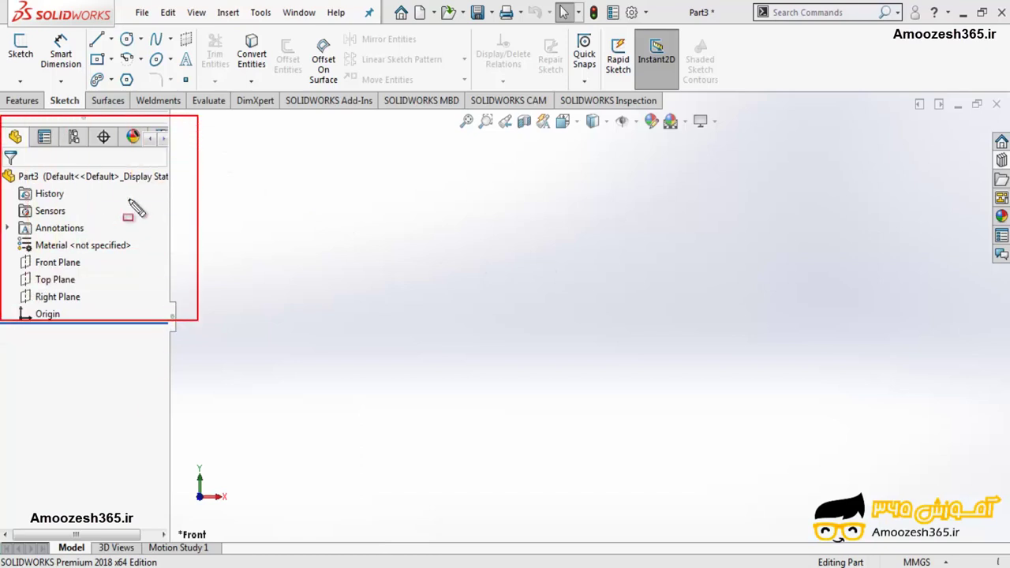
left_click_drag(35, 120, 2, 159)
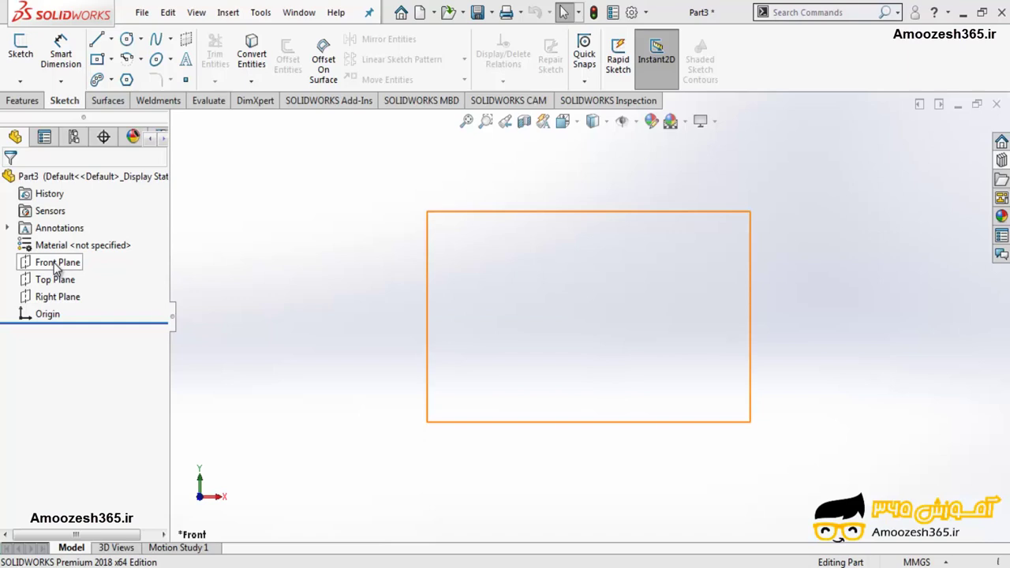
left_click(56, 266)
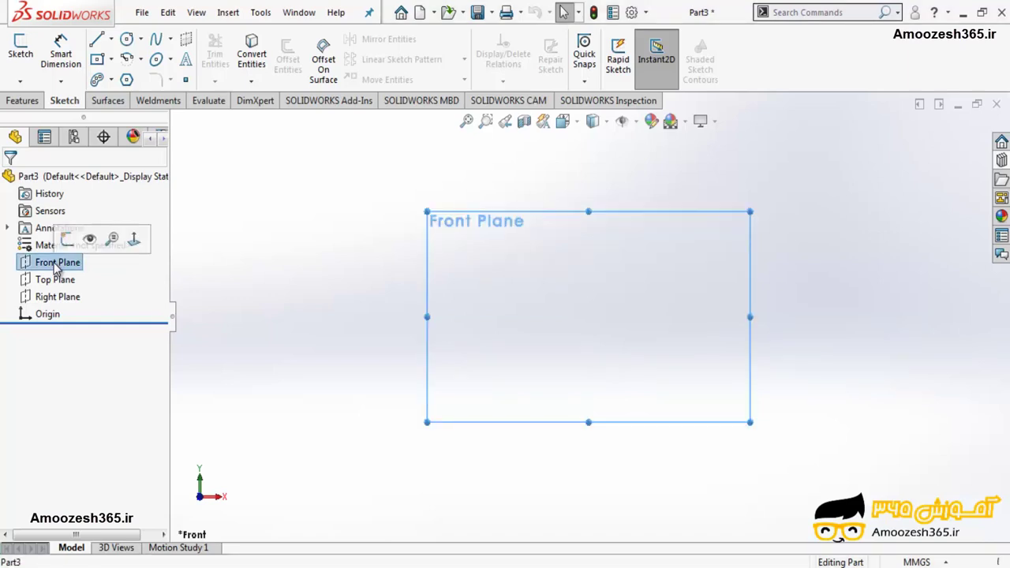
left_click(66, 239)
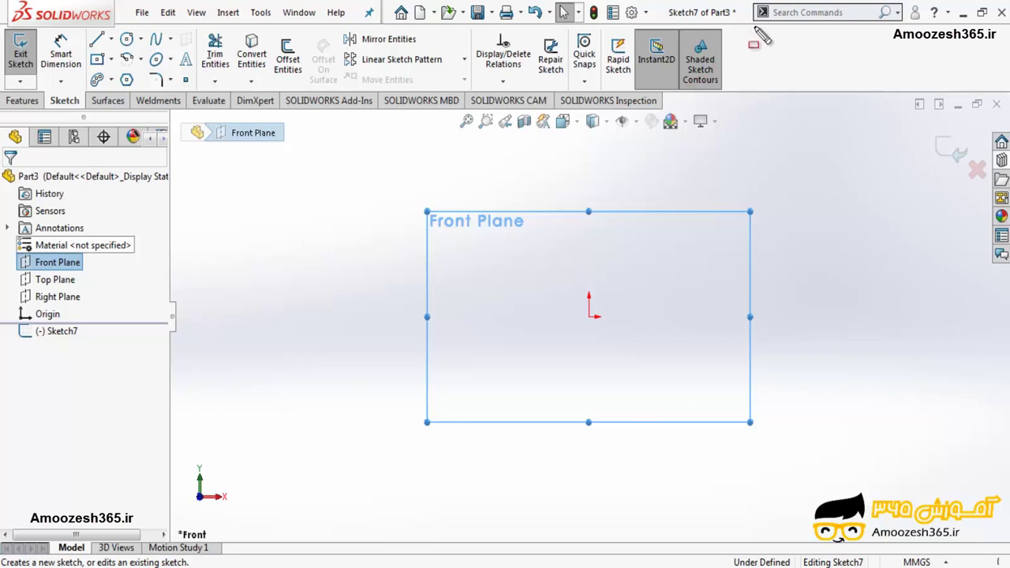
Expand the Ellipse flyout showing ellipse, partial ellipse, parabola and conic tools.
mouse_move(754, 28)
left_mouse_down()
mouse_move(448, 107)
mouse_move(2, 111)
left_mouse_up()
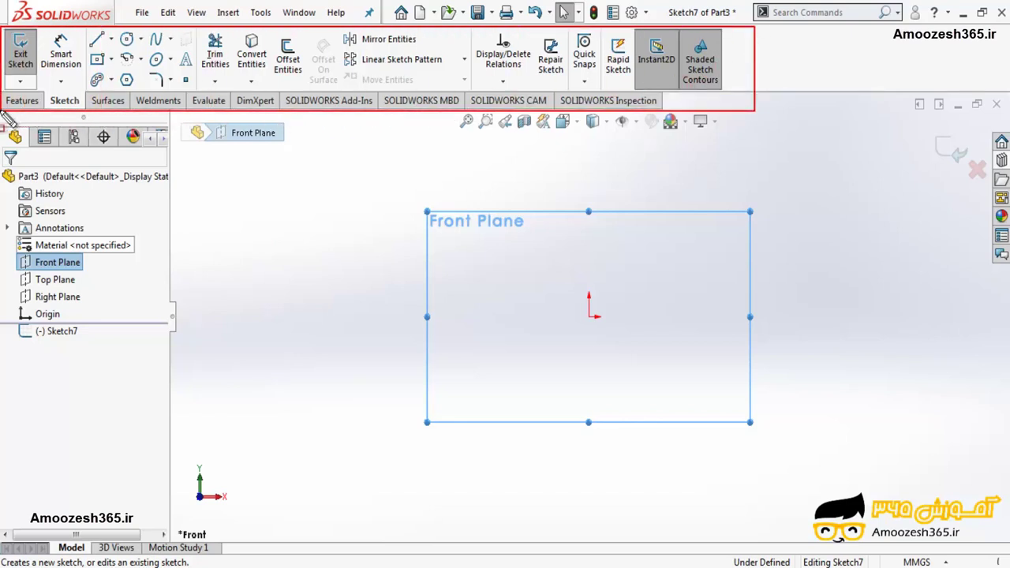
left_click_drag(88, 86, 47, 111)
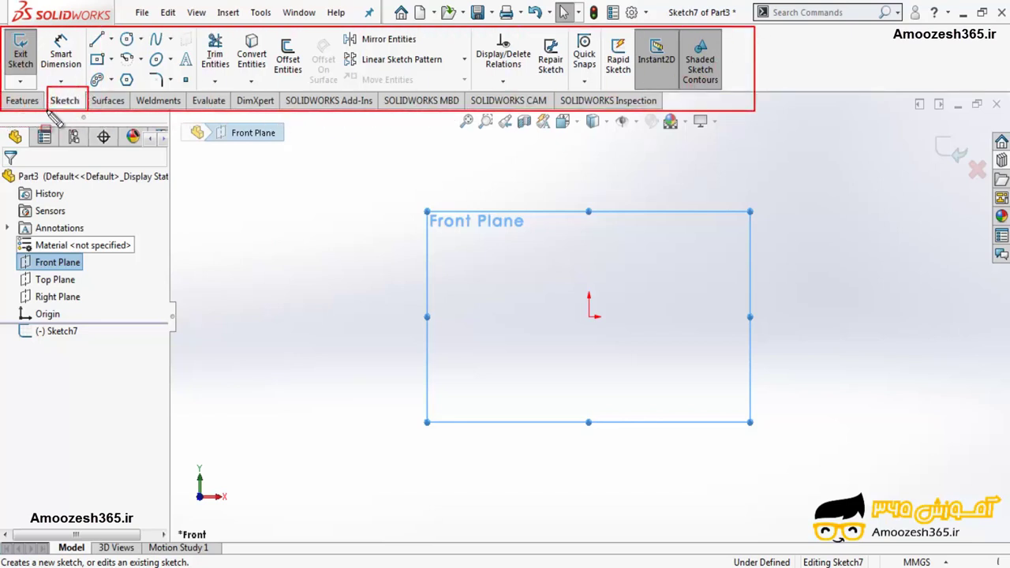
left_click(170, 61)
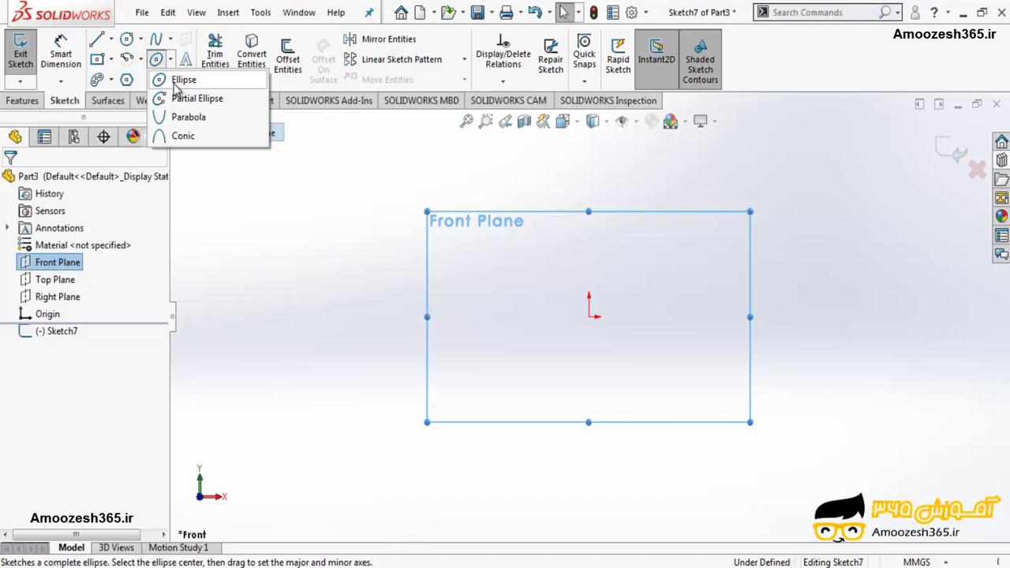
right_click(270, 237)
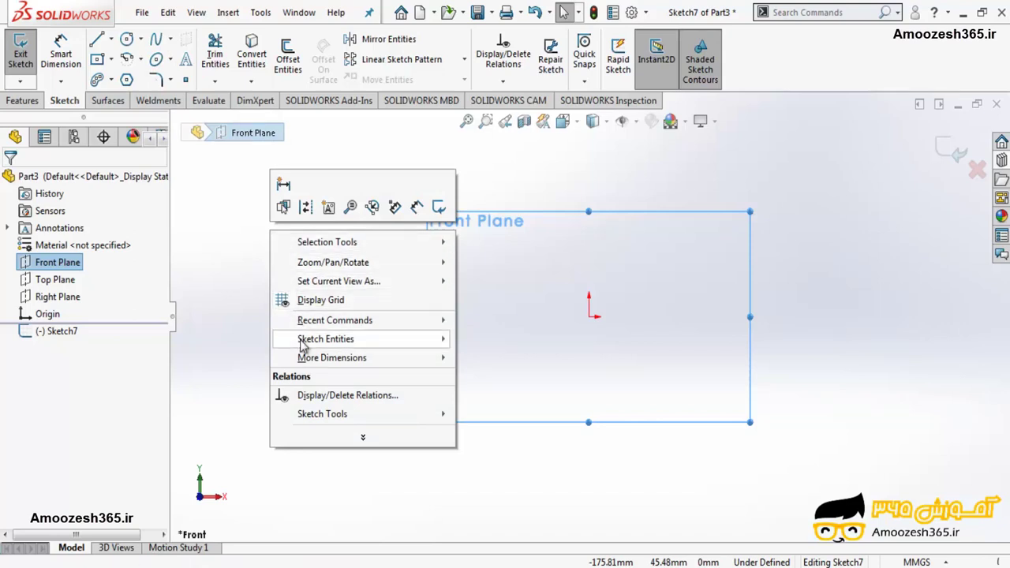
mouse_move(326, 338)
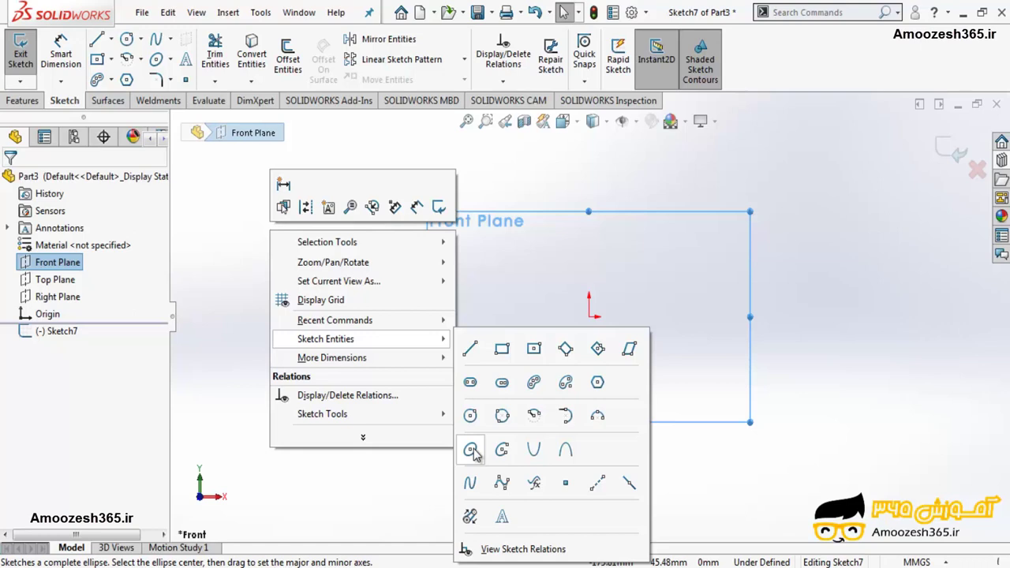
left_click(933, 294)
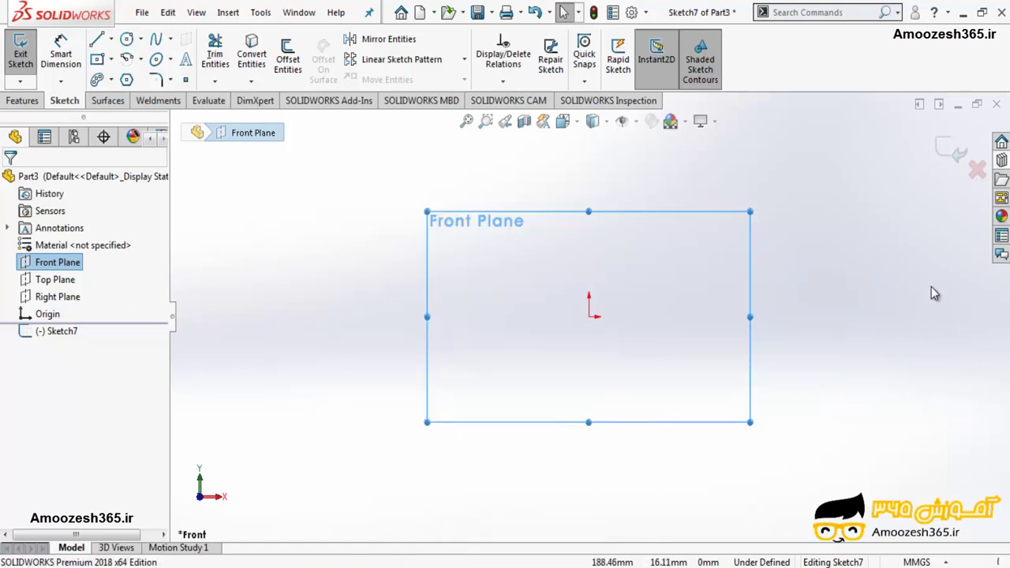
Show the sketch Shortcut toolbar with S and bring up its Customize option.
key("s")
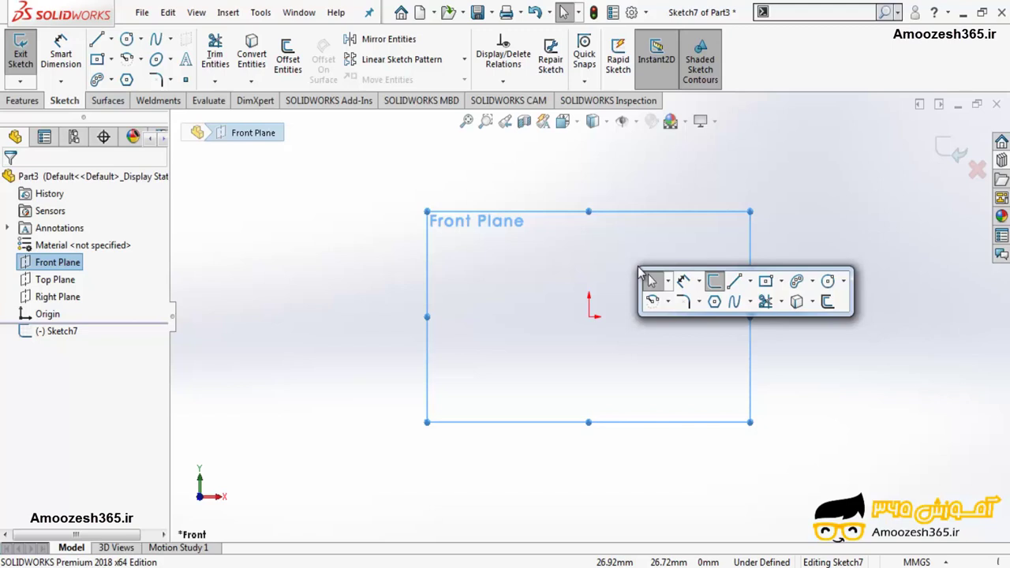
right_click(764, 292)
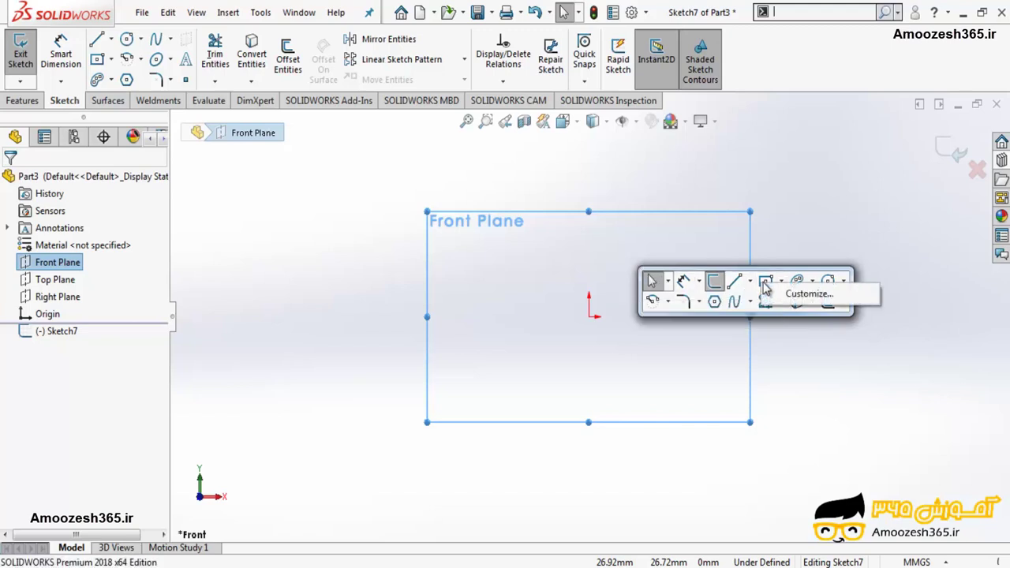
Add the Ellipse button from the Sketch toolbar to the Sketch Shortcuts bar and confirm.
left_click(807, 293)
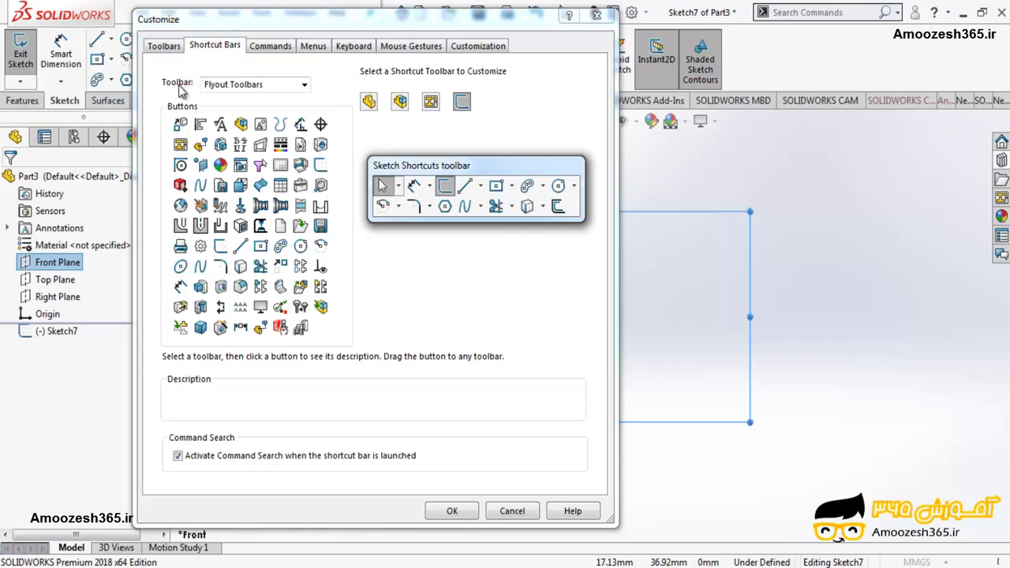
left_click(303, 84)
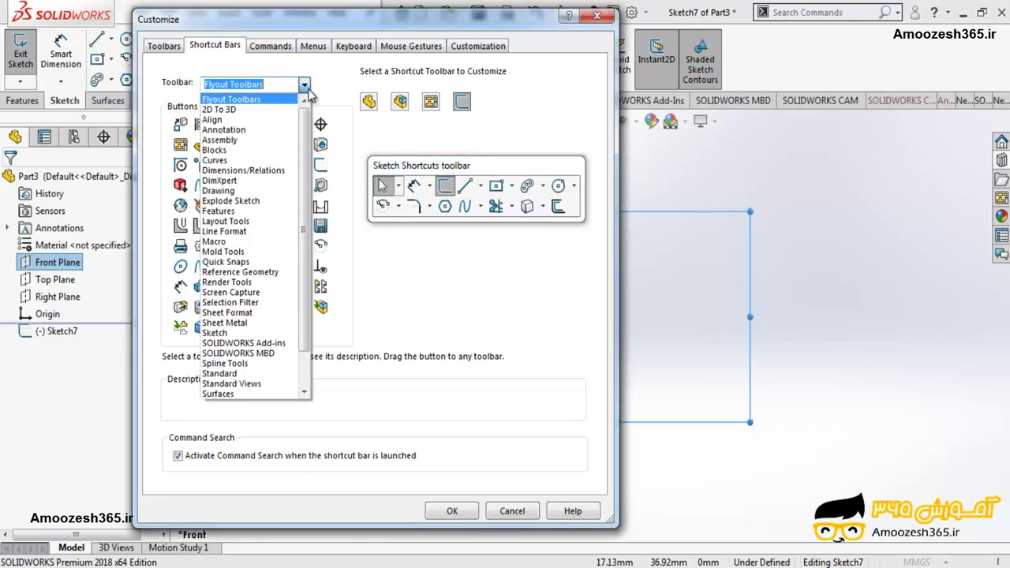
left_click(214, 332)
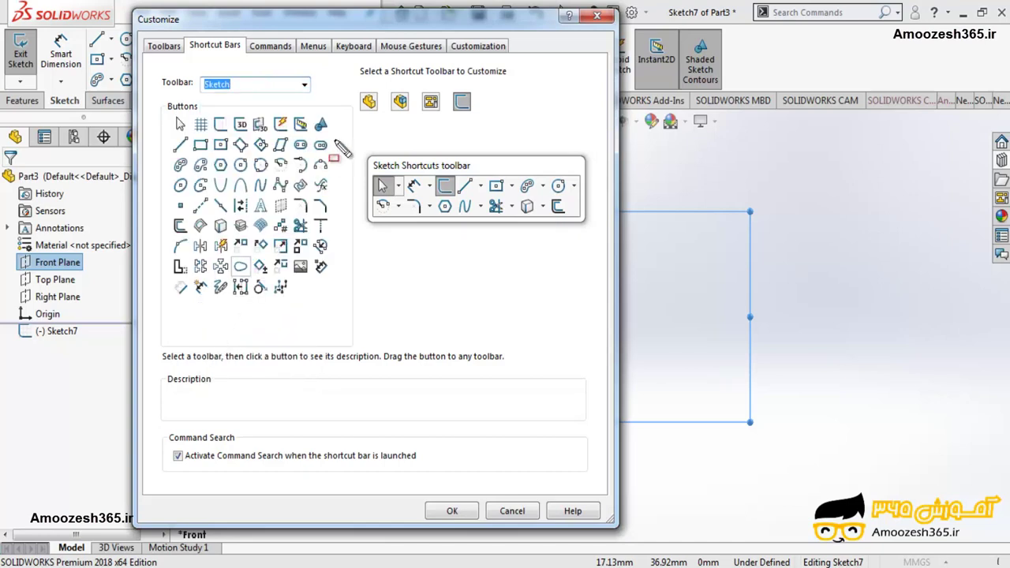
left_click_drag(229, 205, 157, 303)
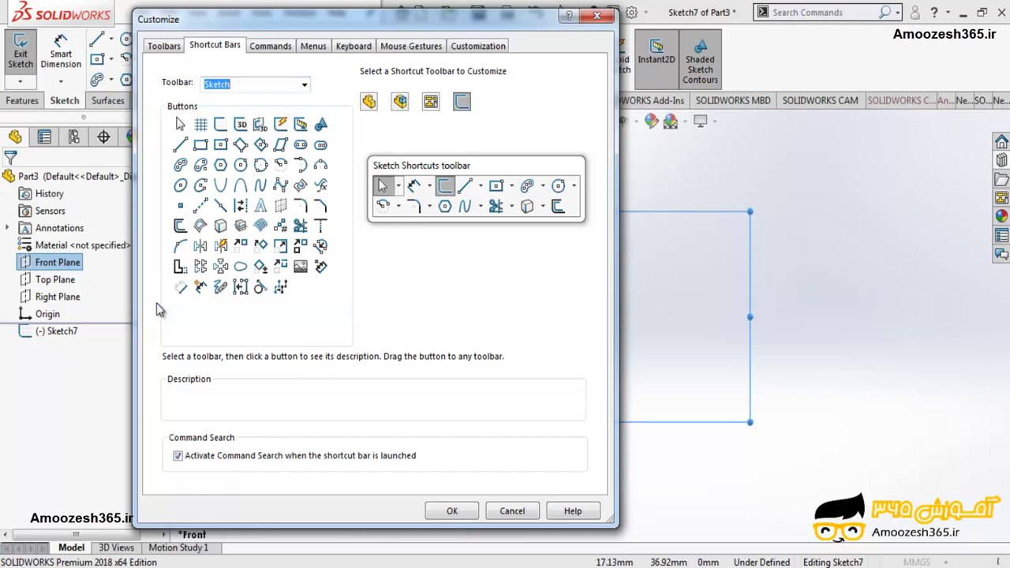
left_click_drag(180, 186, 441, 205)
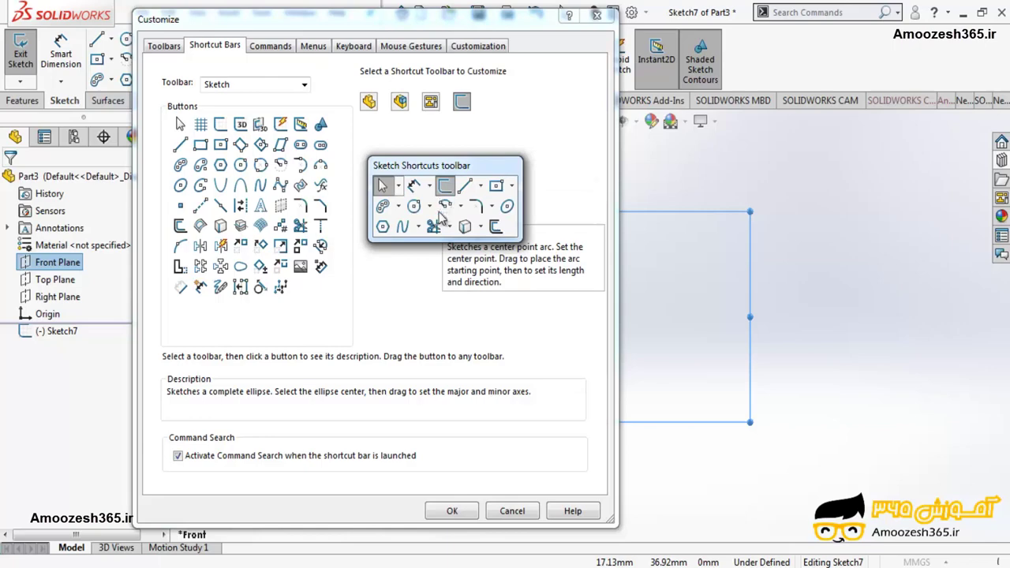
left_click(447, 510)
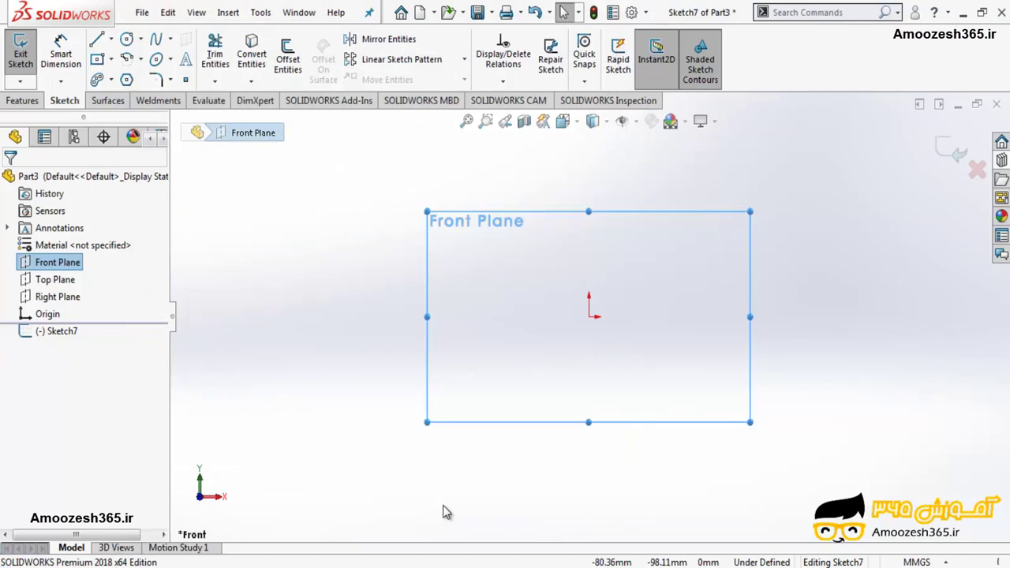
Show the customized shortcut bar with S to check the new Ellipse tool.
key("s")
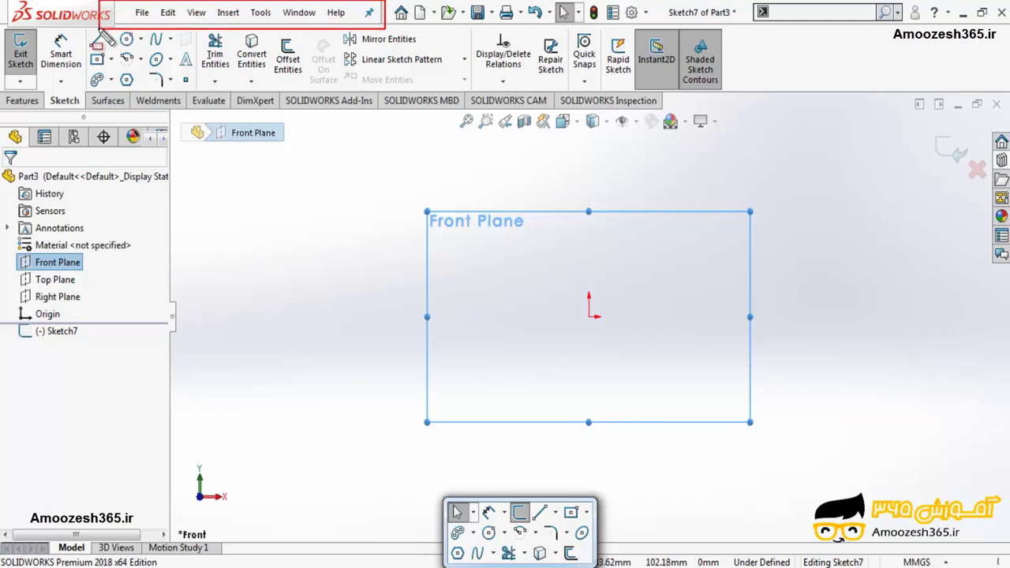
left_click(260, 12)
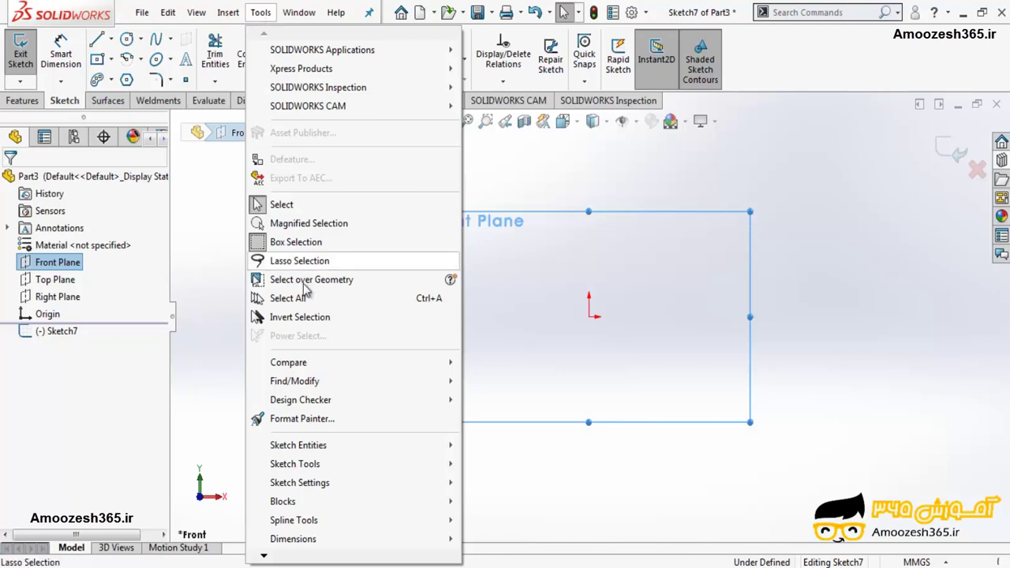
mouse_move(298, 445)
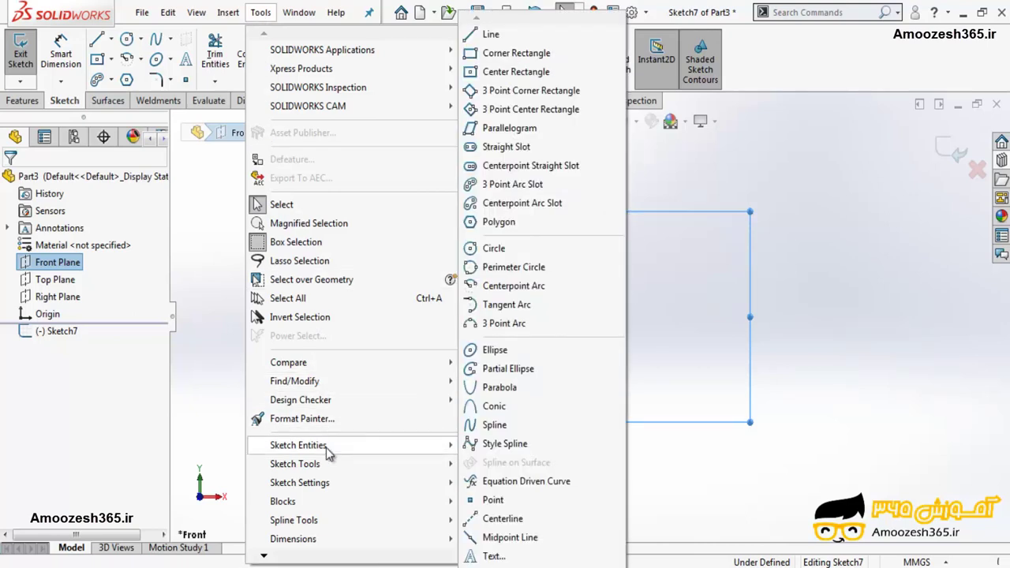
left_click(529, 355)
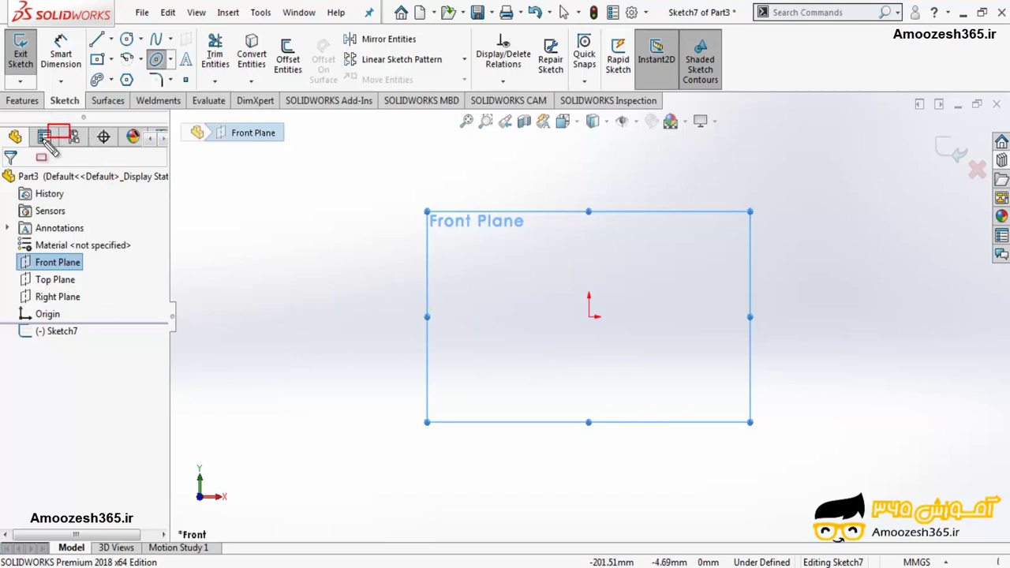
left_click_drag(47, 144, 32, 156)
key("Escape")
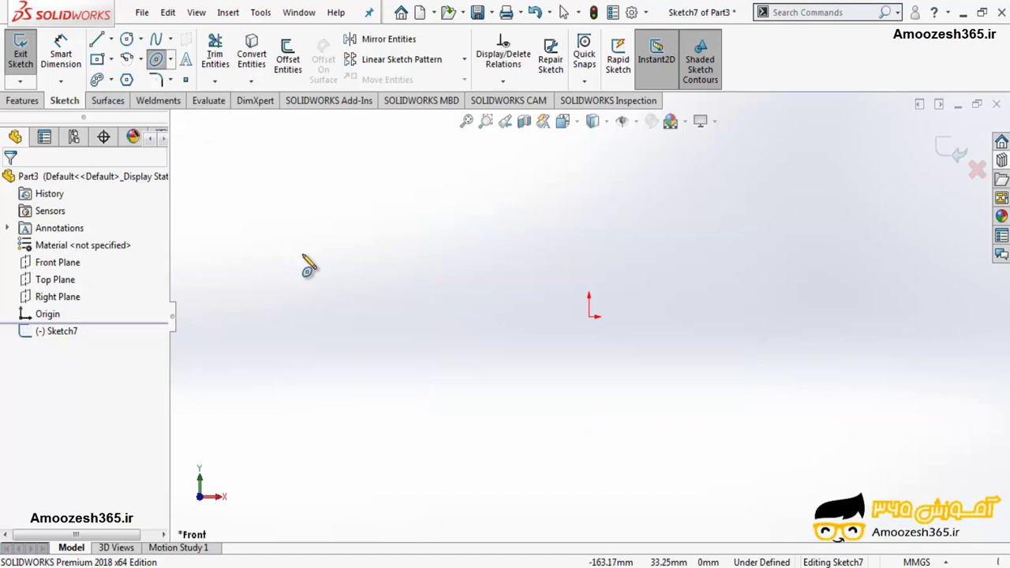
Draw an ellipse left of the origin with radii 47.66 and 27.64, then centre another right.
left_click(292, 253)
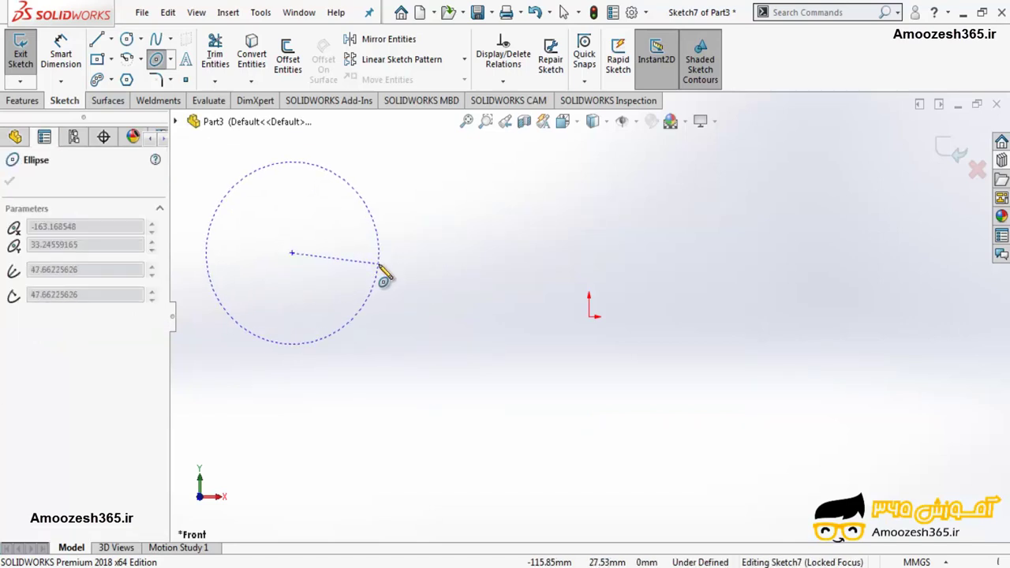
left_click(380, 265)
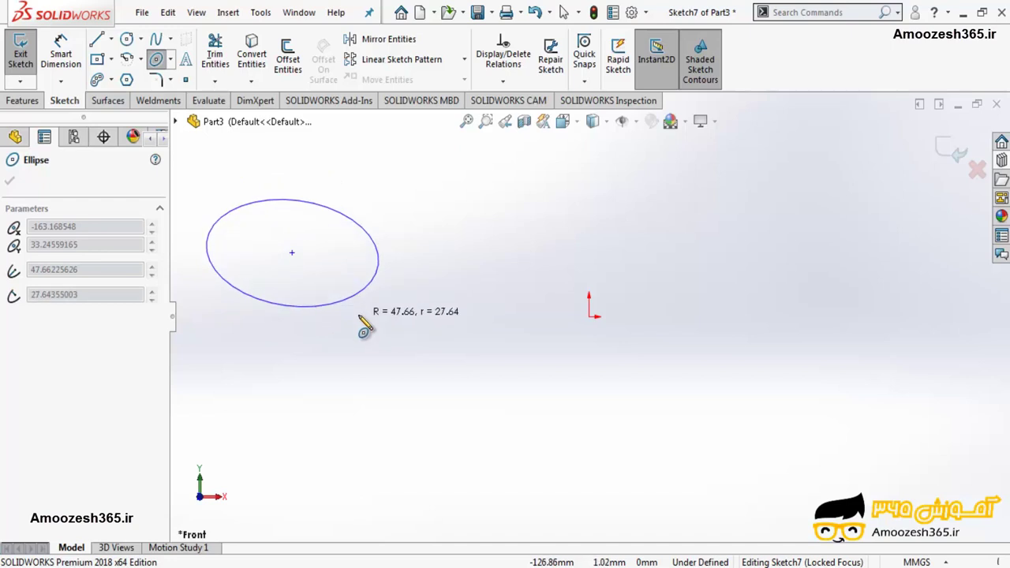
left_click(363, 325)
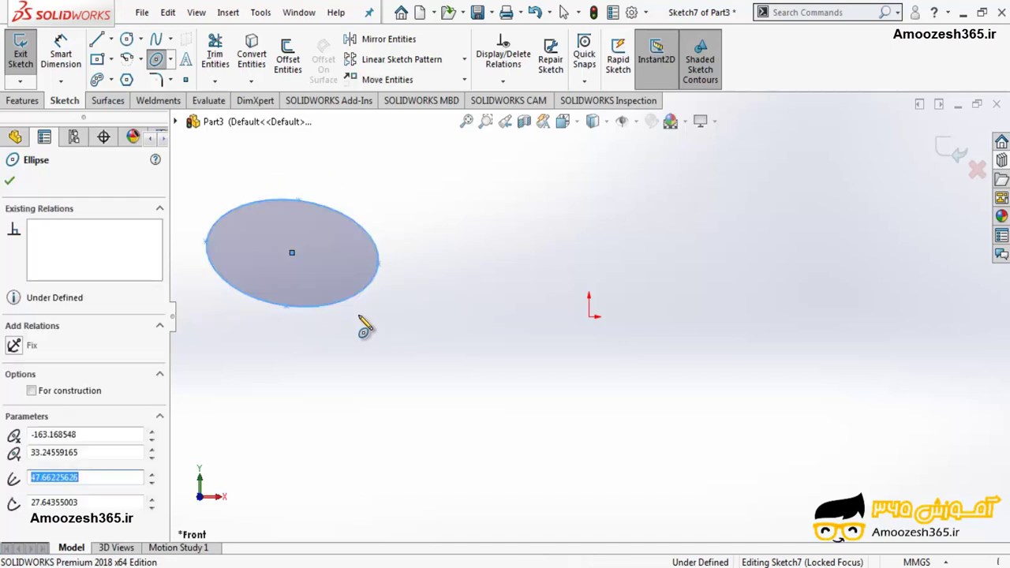
left_click(661, 205)
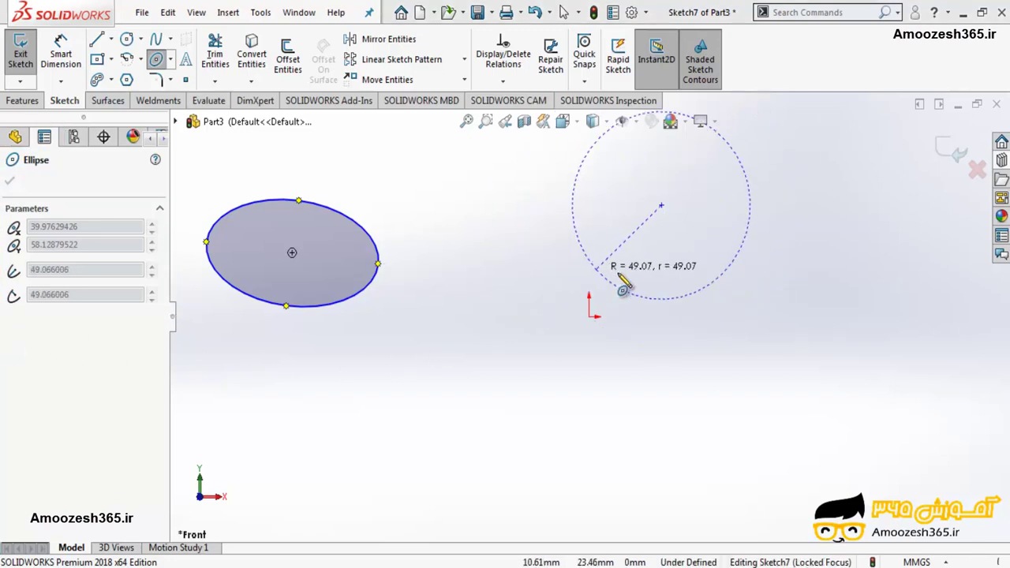
Complete the tilted second ellipse with major radius 41.36 and minor radius 20.37.
left_click(721, 252)
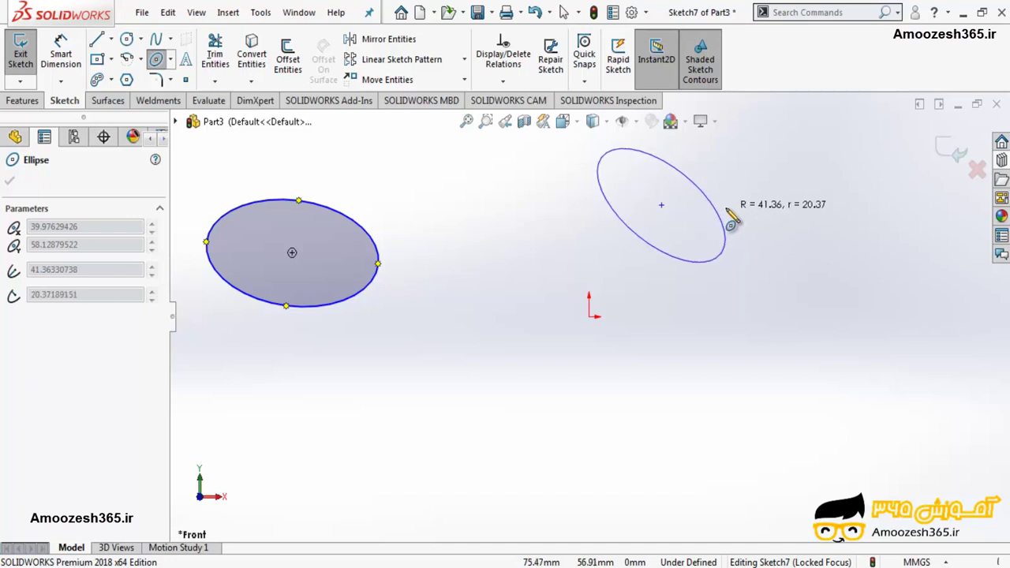
left_click(730, 224)
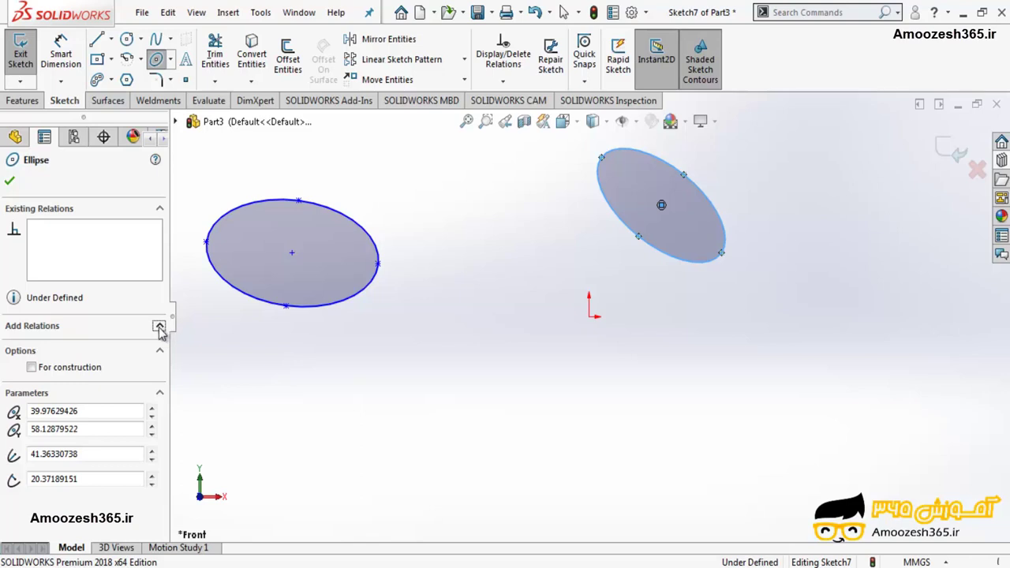
left_click(31, 368)
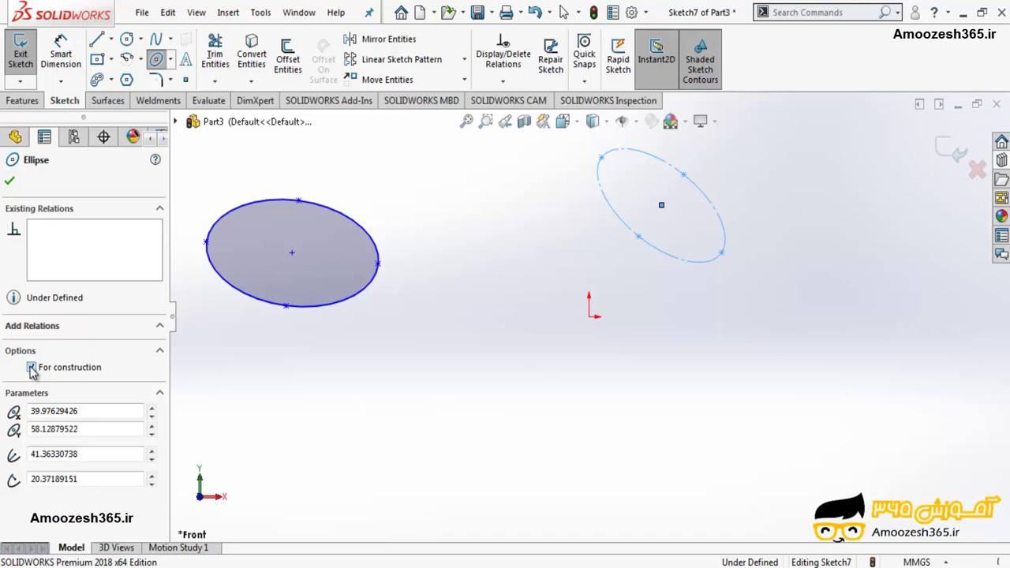
left_click(31, 368)
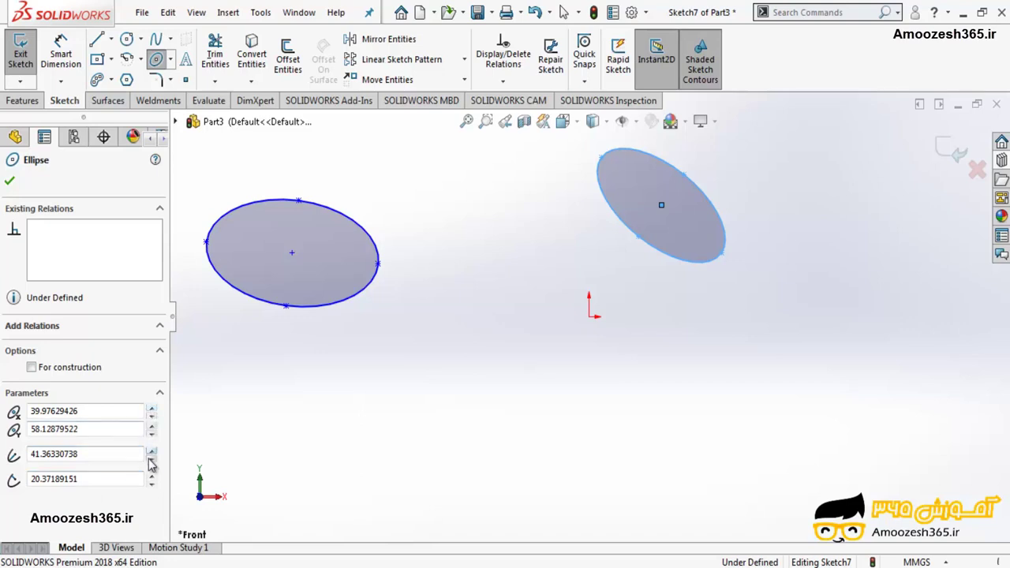
Set the tilted ellipse to centre 69.98, 58.13 with radii 61.36 and 40.37.
left_click(151, 409)
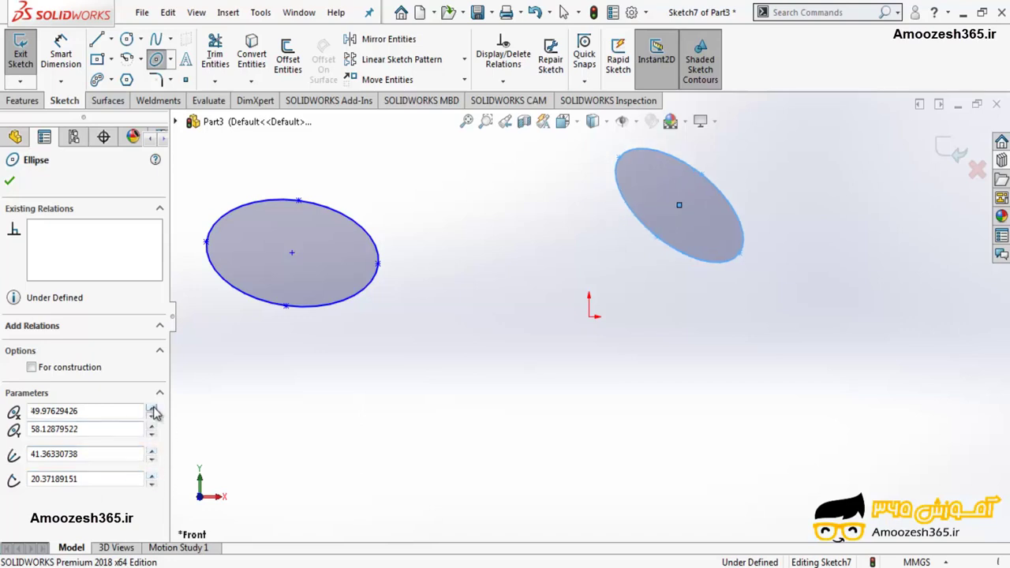
left_click(151, 408)
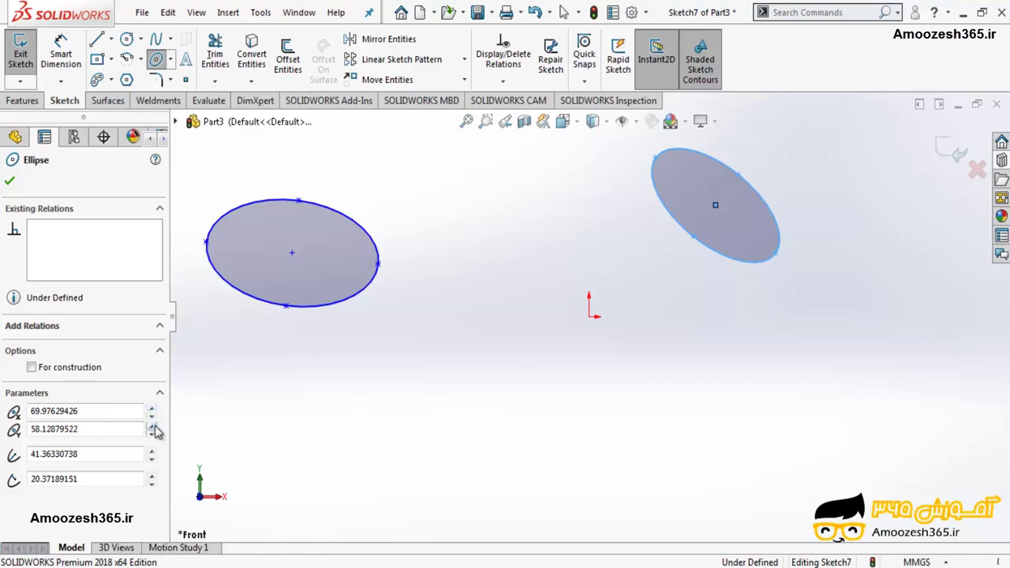
left_click(154, 425)
left_click(154, 425)
left_click(156, 433)
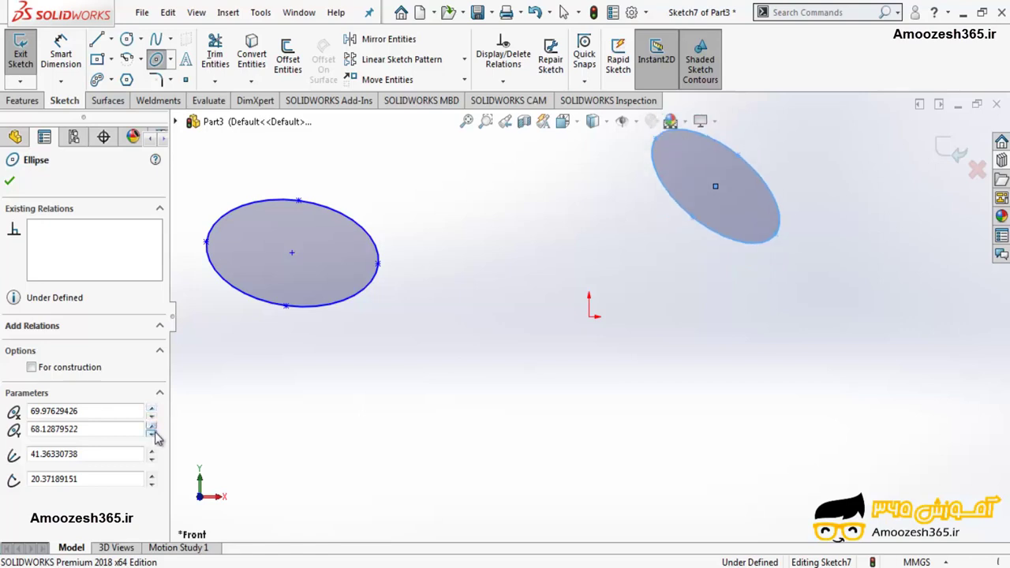
left_click(156, 433)
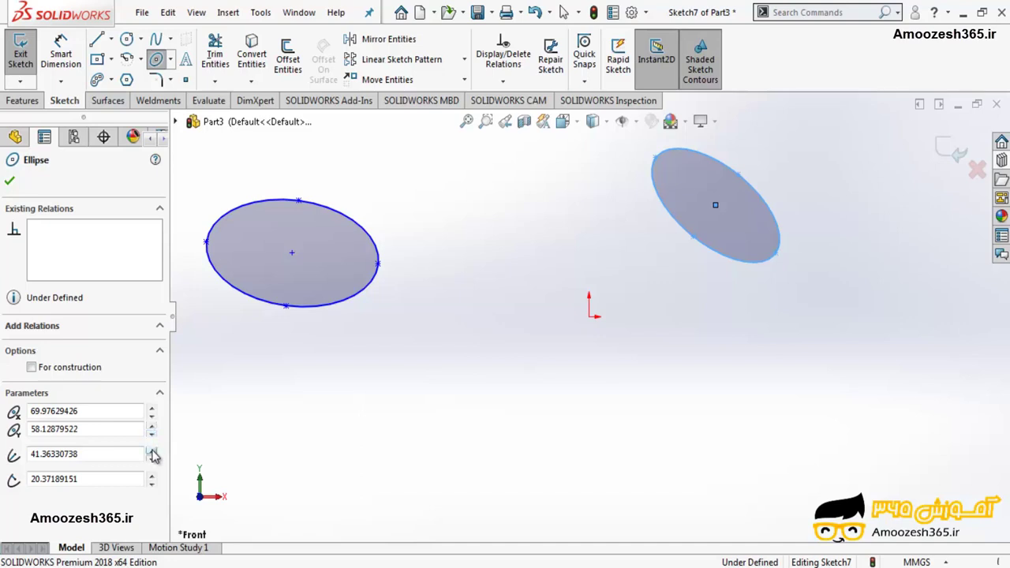
left_click(153, 450)
left_click(152, 450)
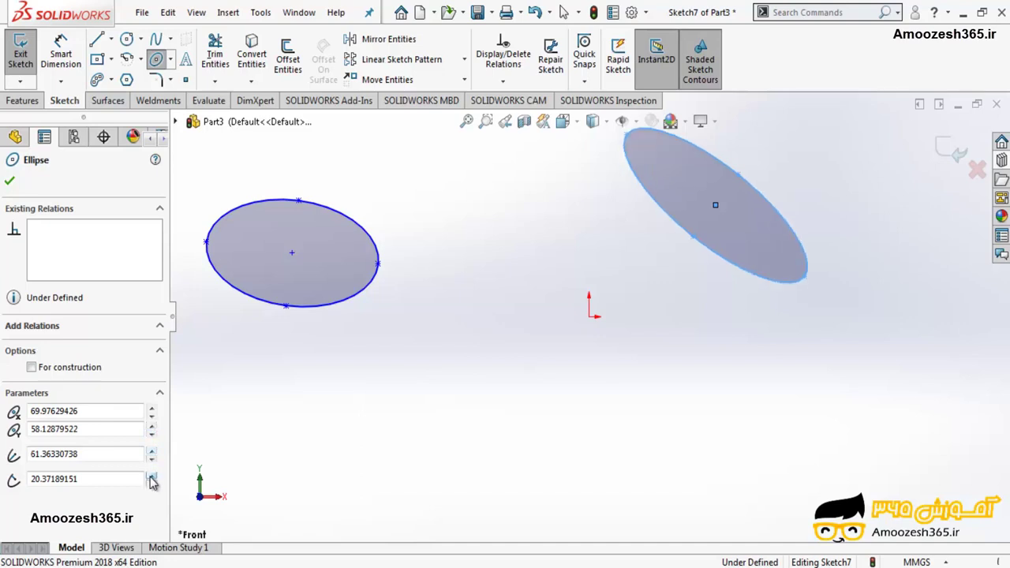
left_click(152, 475)
left_click(151, 475)
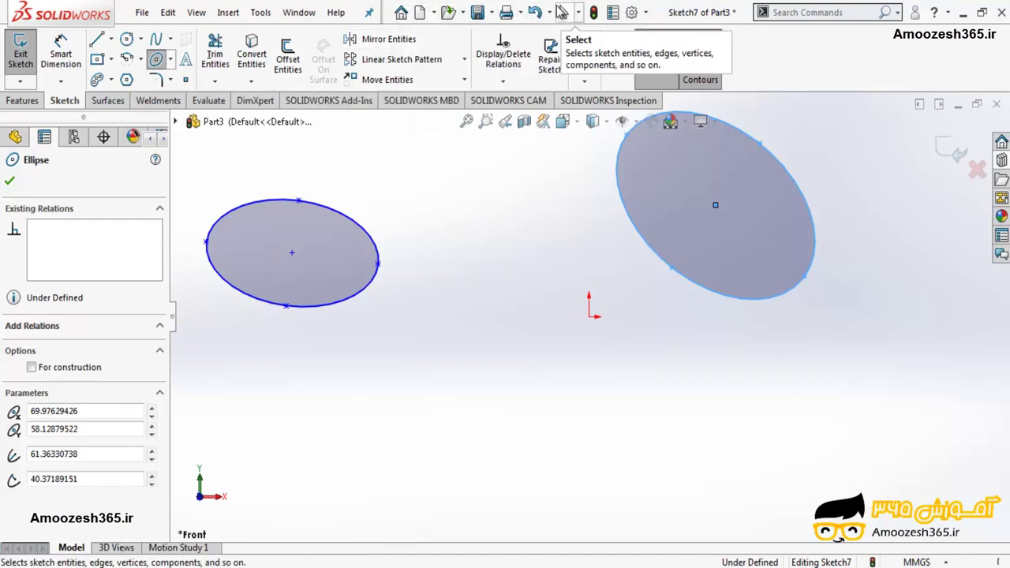
Leave the Ellipse tool via Select and Esc, keeping both shaded ellipses.
right_click(483, 261)
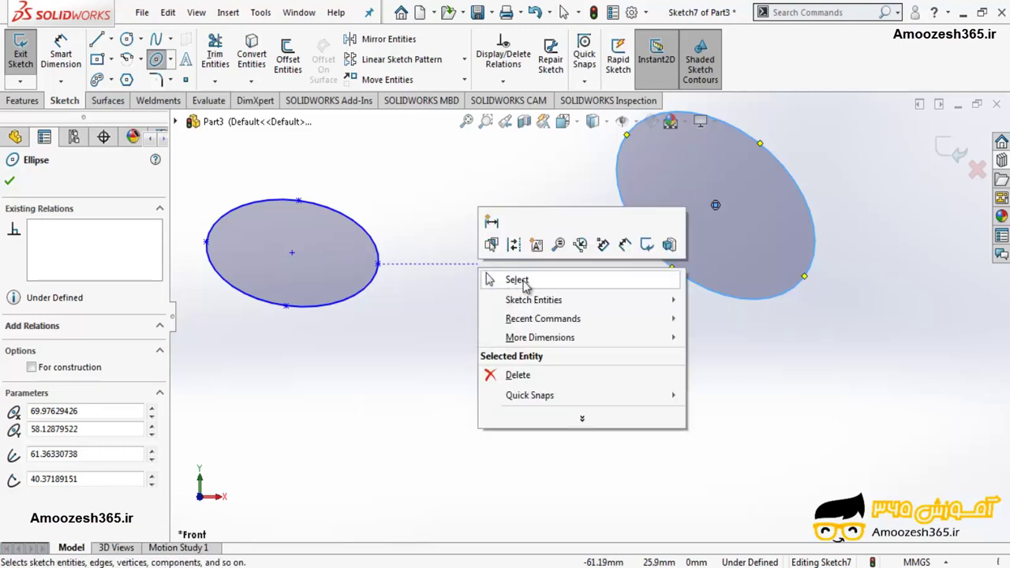
left_click(457, 265)
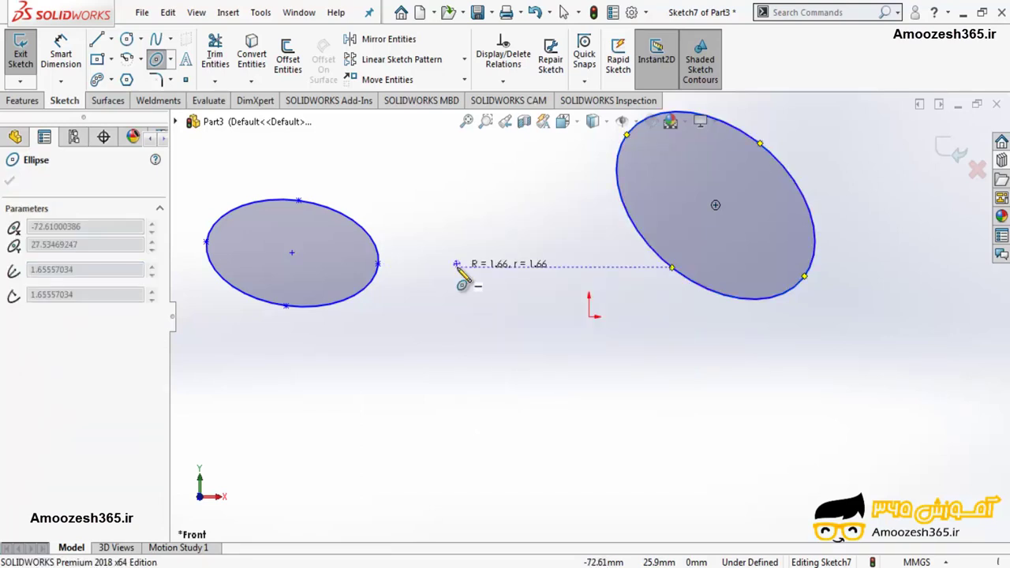
key("Escape")
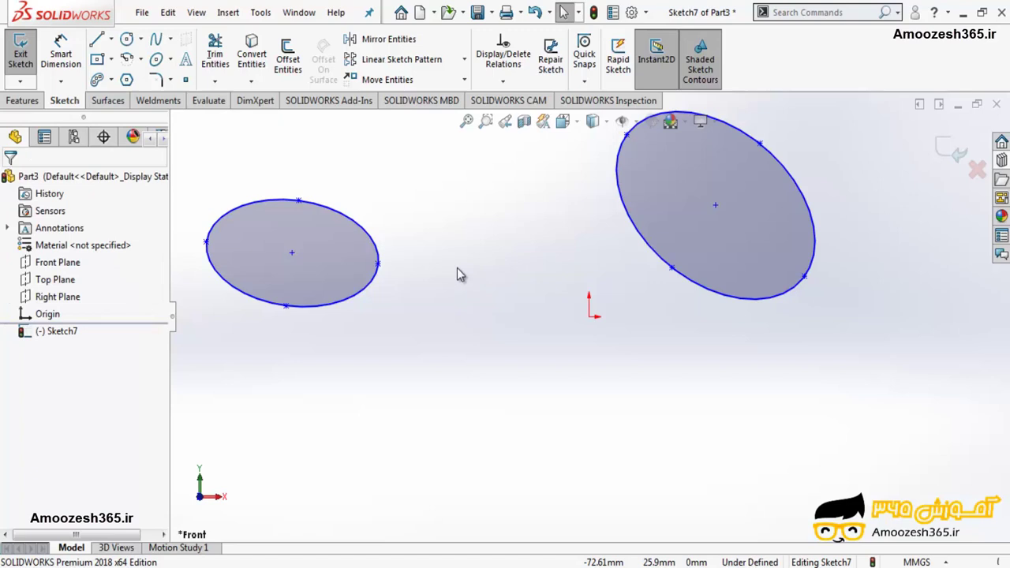